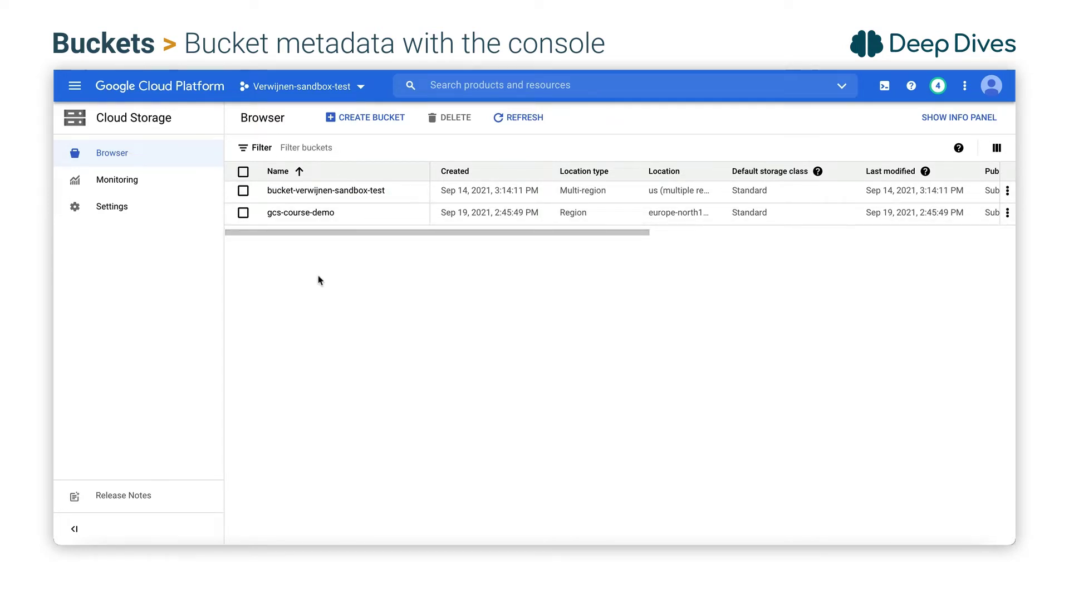
Open the gcs-course-demo bucket and examine its configuration overview, highlighting the creation date.
click(321, 215)
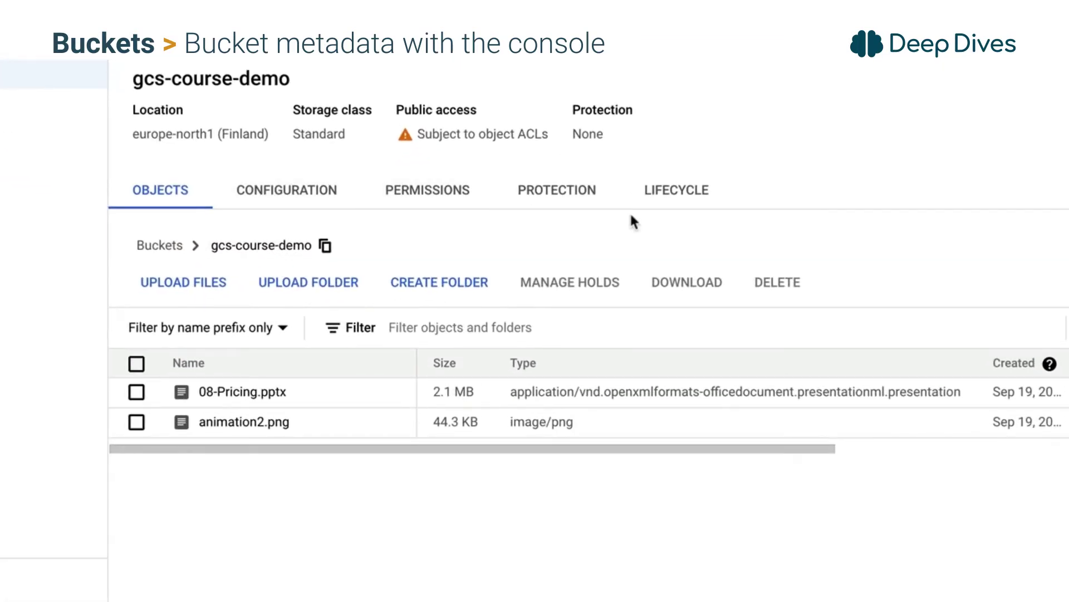
click(312, 203)
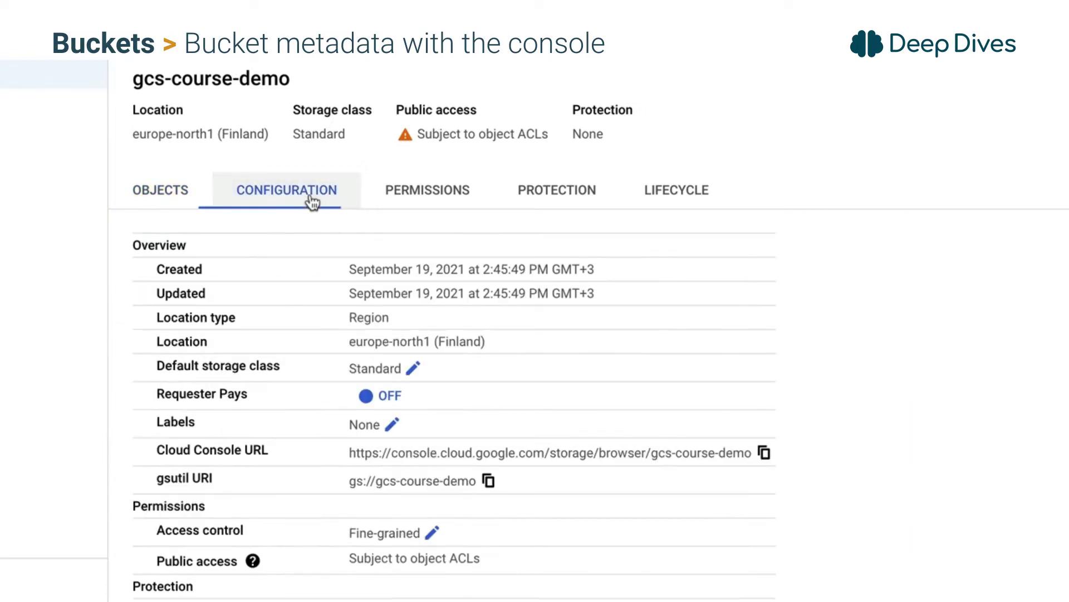
scroll(546, 346, down, 1)
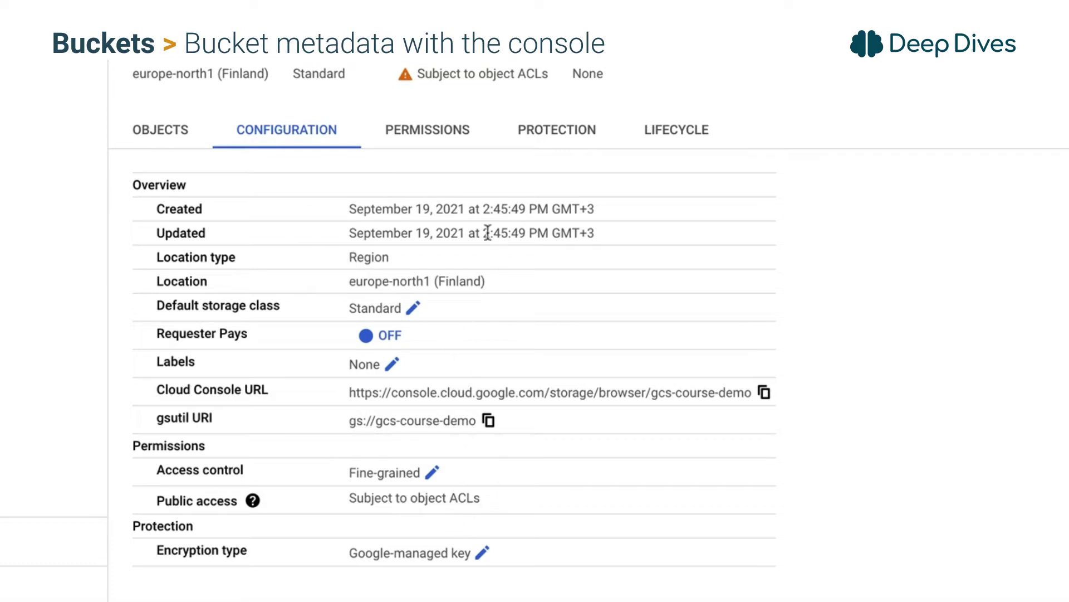
triple_click(567, 209)
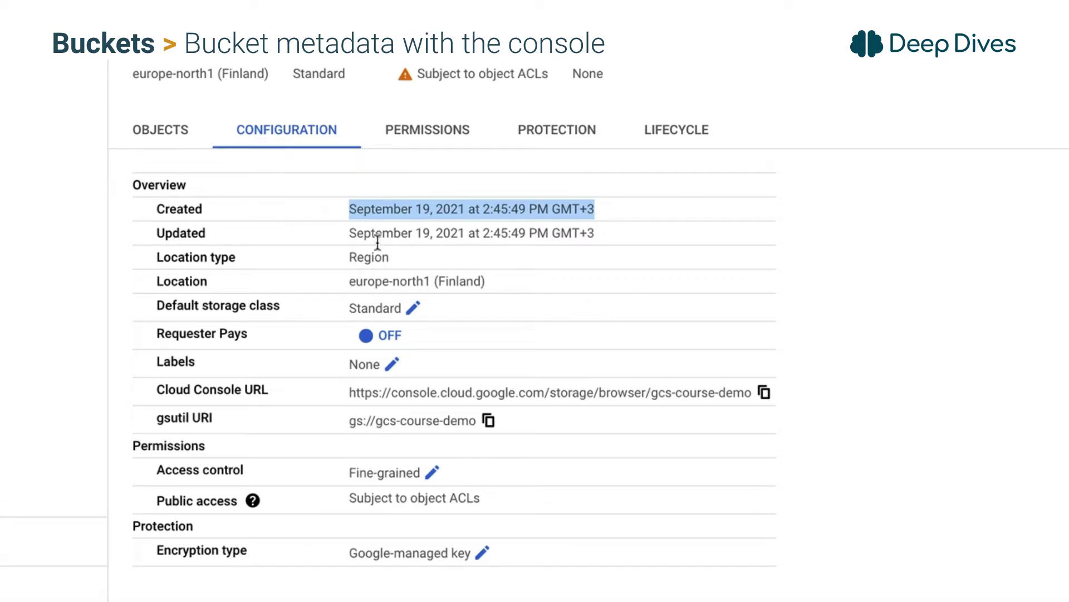
Inspect the bucket's default storage class options and the Requester Pays confirmation, cancelling out of both dialogs.
click(413, 308)
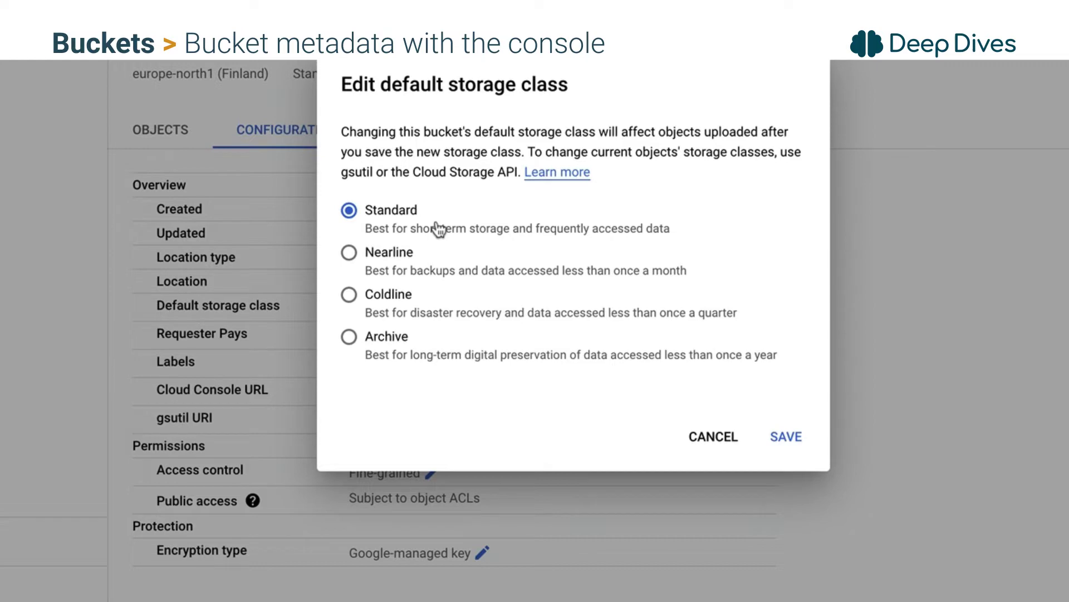
click(711, 441)
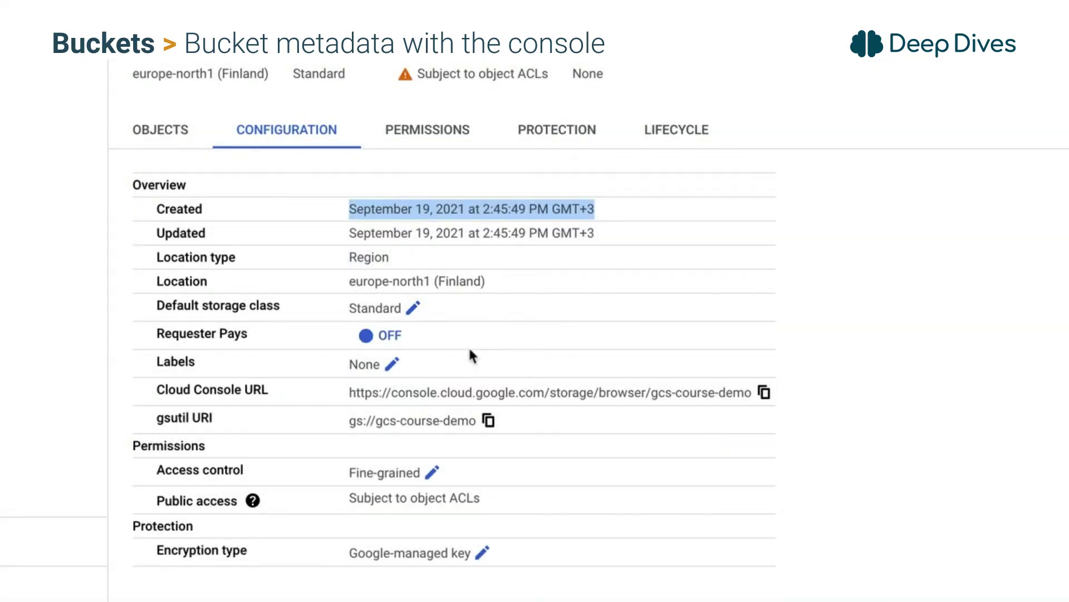
click(388, 337)
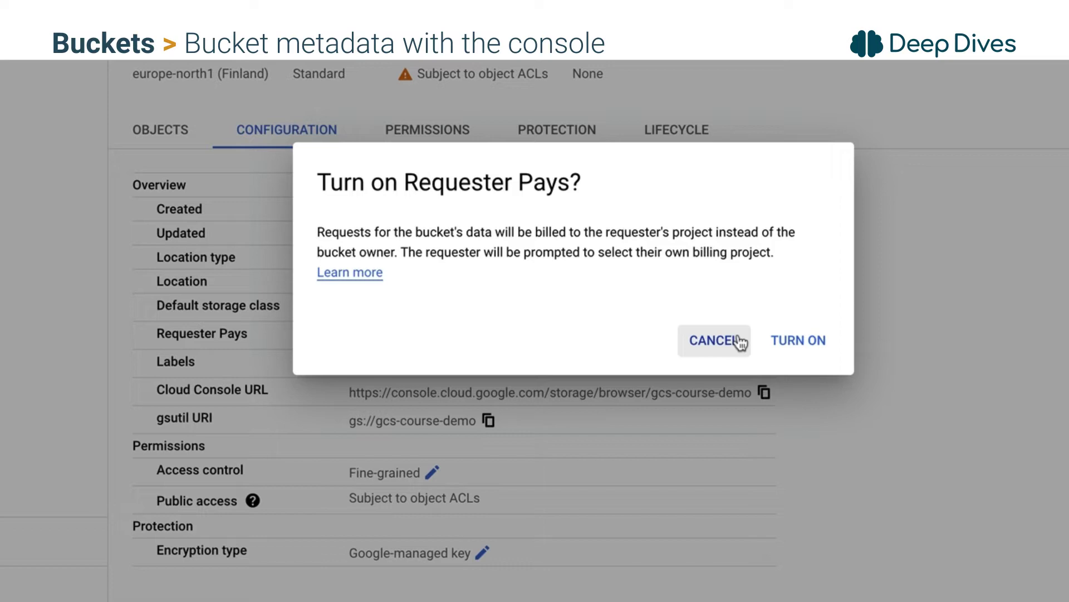
click(740, 342)
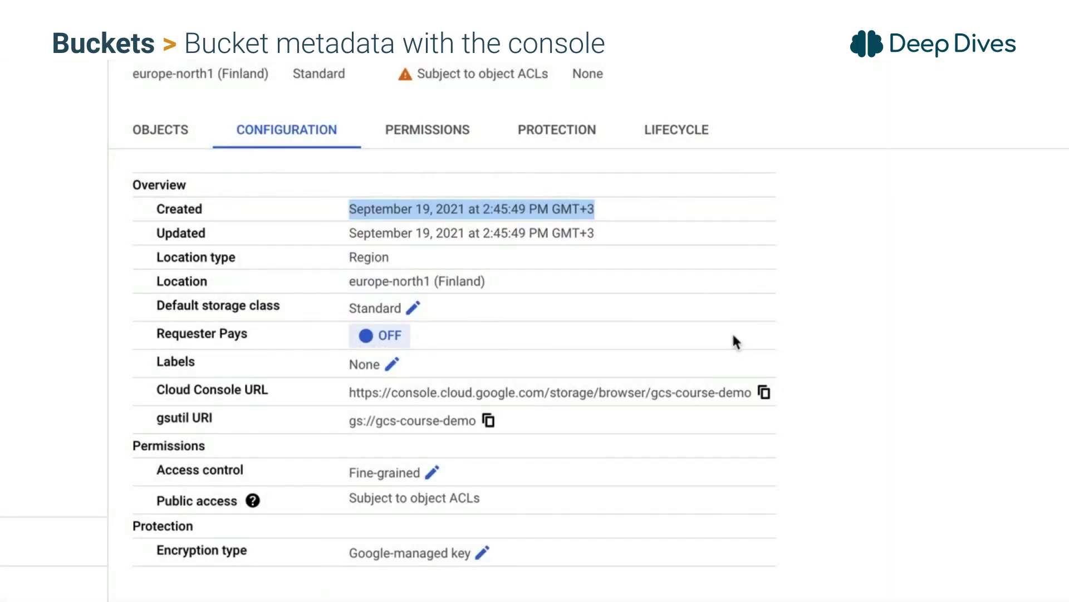
Add a label to the bucket with the key department and the value finance.
click(393, 364)
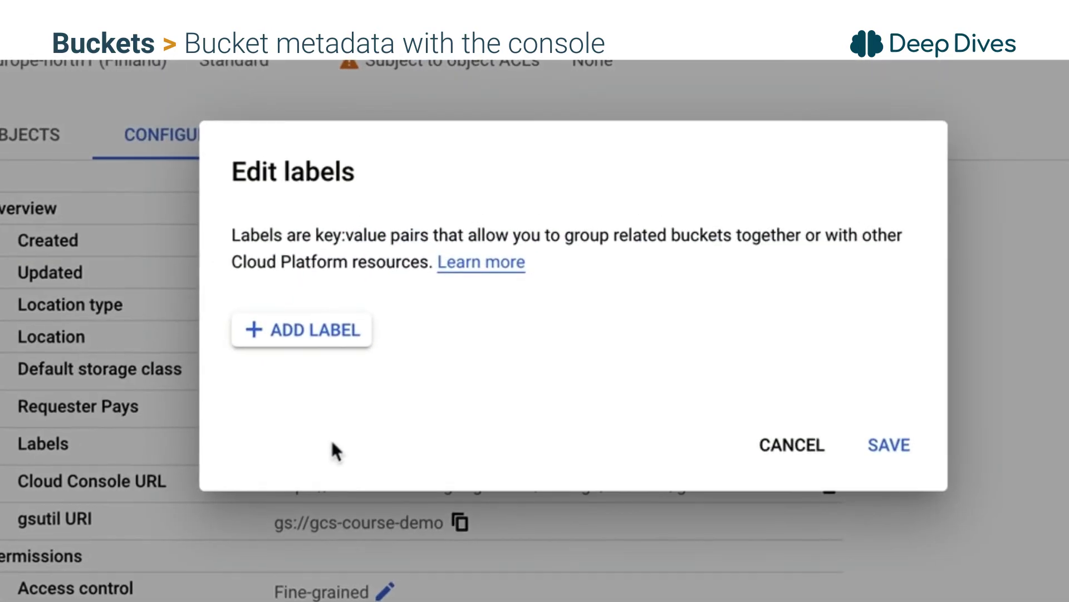
click(330, 323)
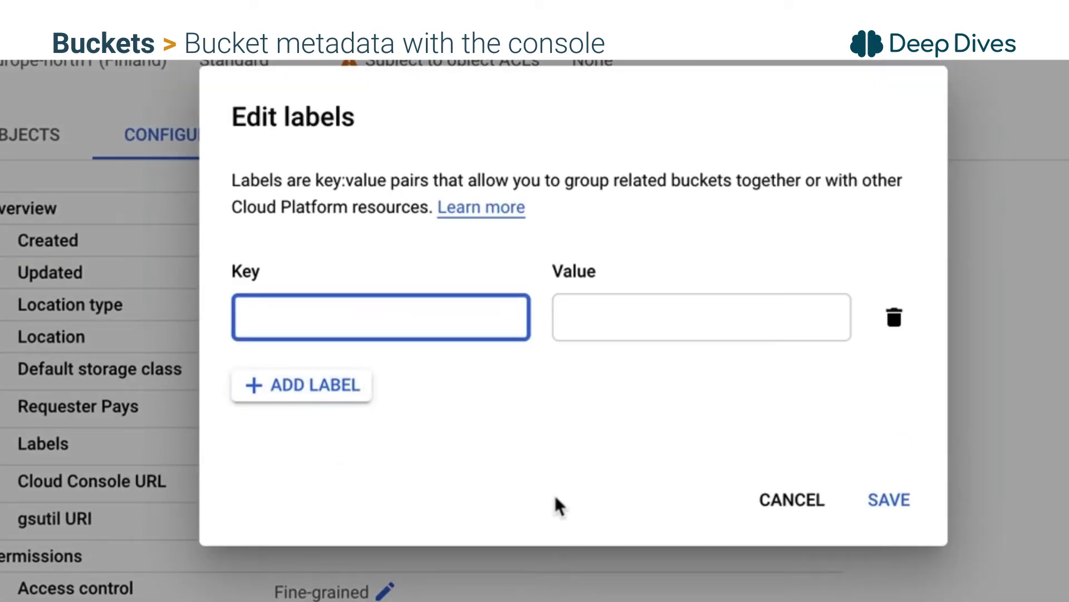
text(department)
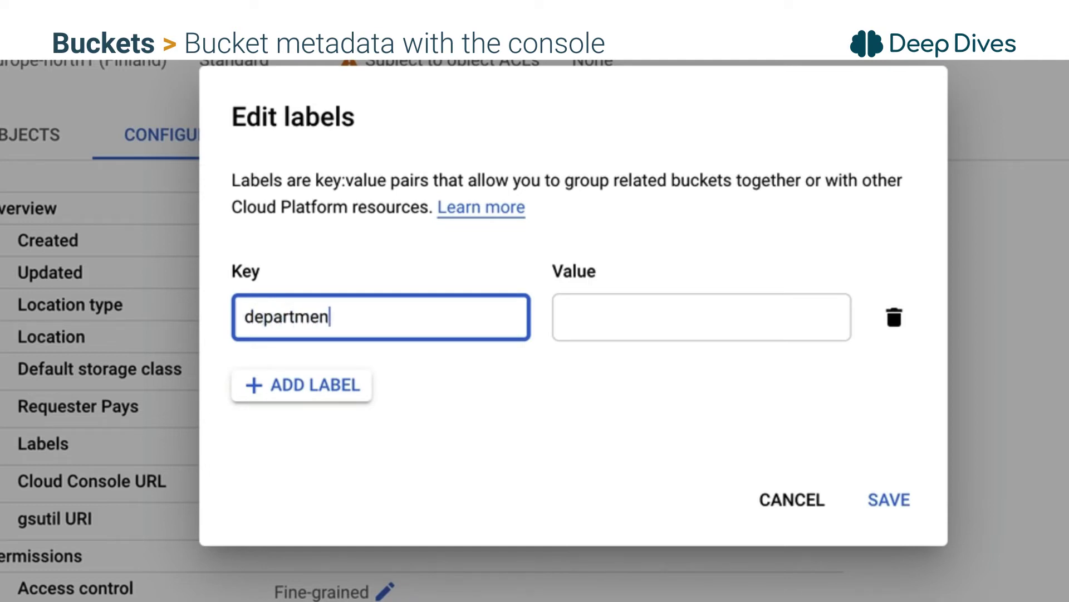
key(Tab)
text(finance)
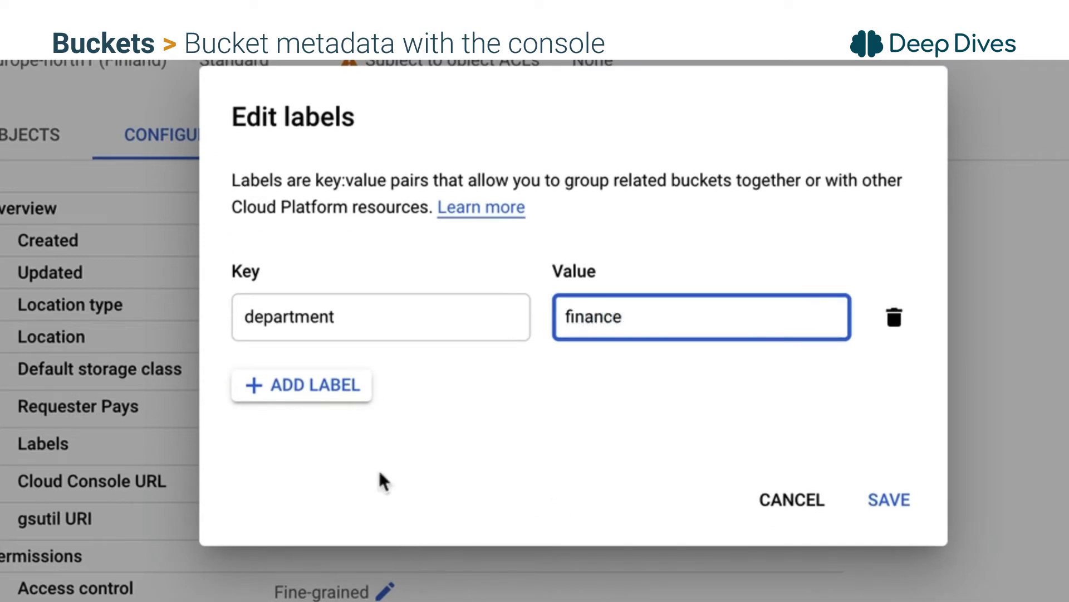
Add a second bucket label with the key stage and the value production, and save the labels.
click(329, 389)
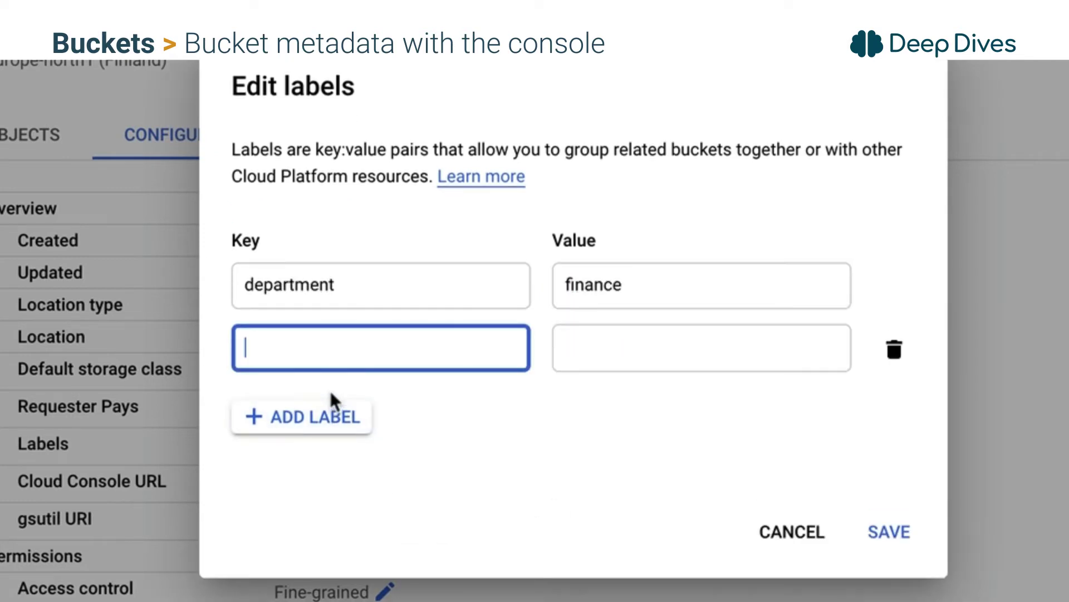
text(stage)
key(Tab)
text(p)
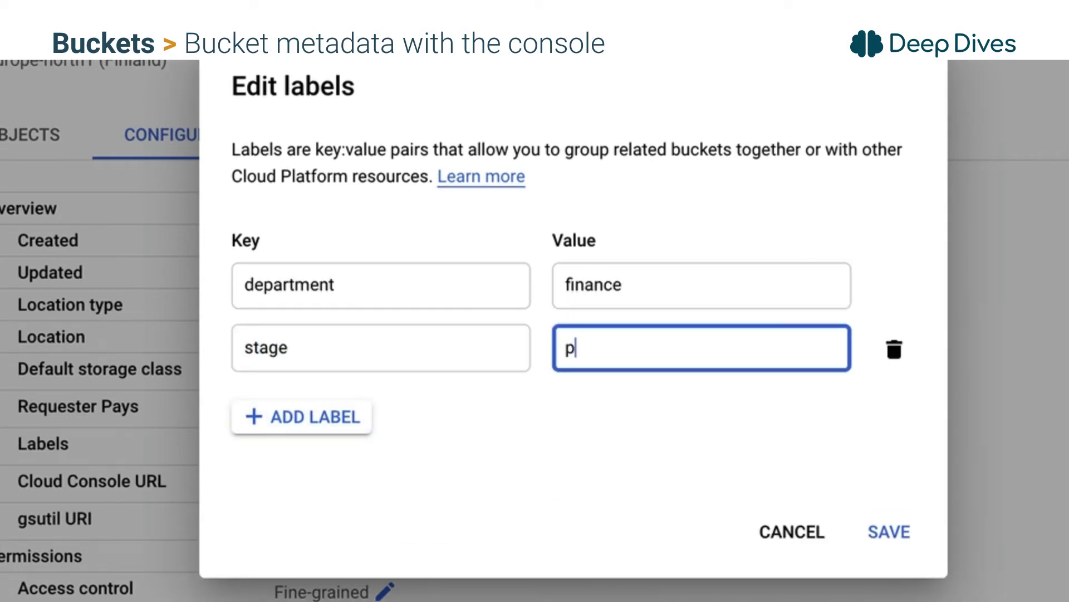
text(roduction)
key(Tab)
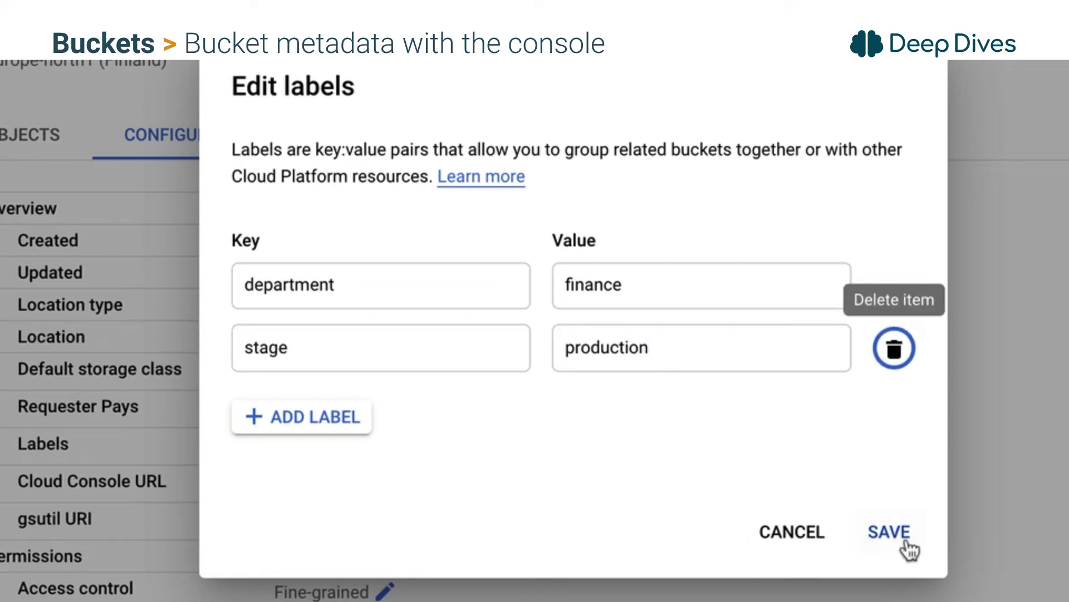
click(890, 535)
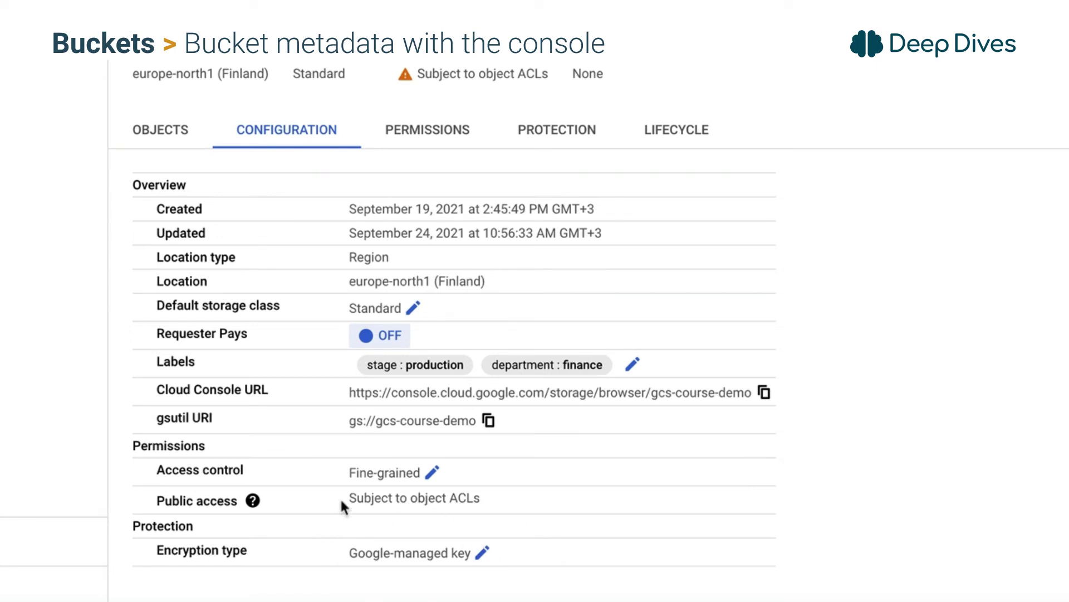
Review the bucket's permissions, including public access, access control and the principals with their roles.
click(443, 135)
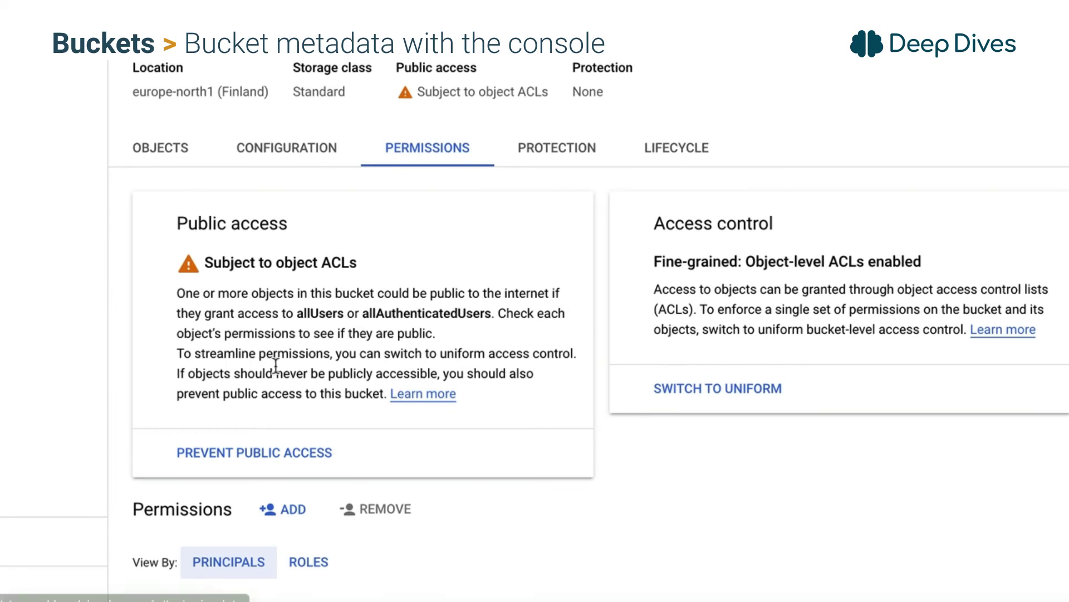
scroll(272, 367, down, 1)
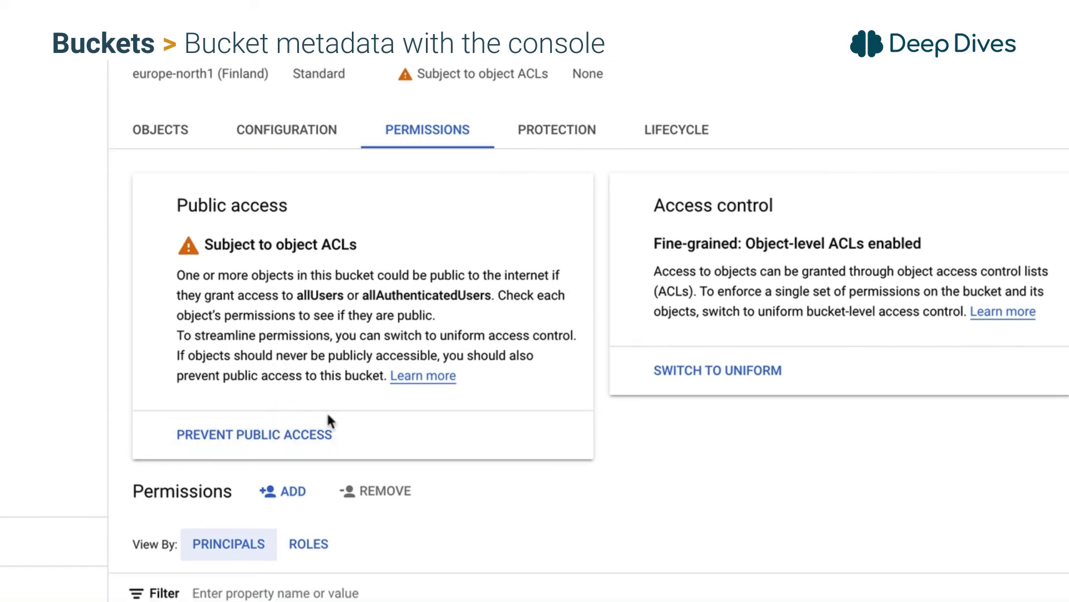
scroll(334, 412, down, 3)
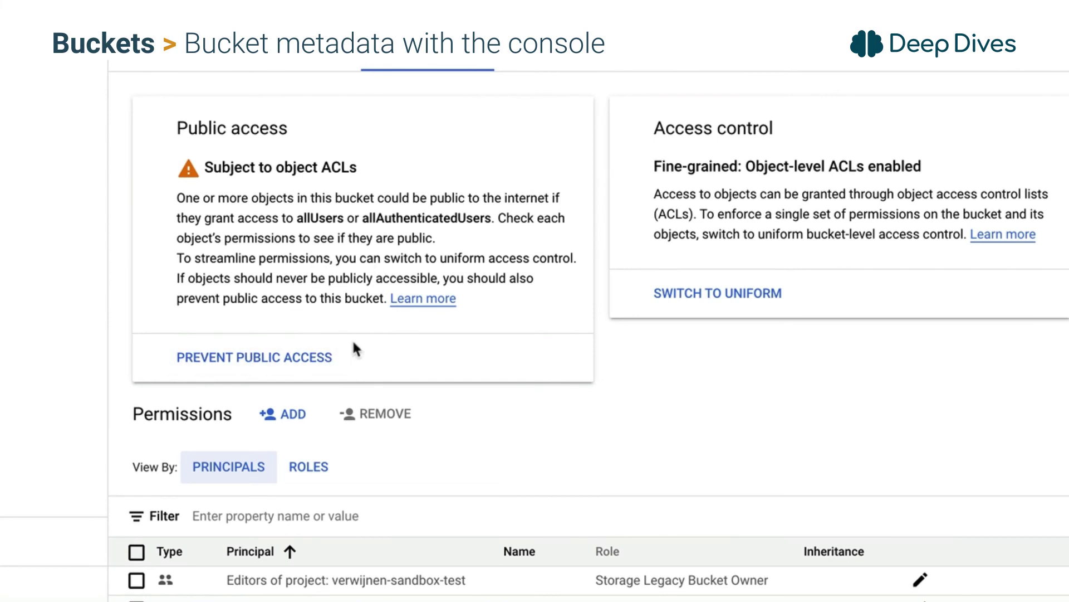
scroll(352, 339, up, 3)
scroll(353, 341, down, 3)
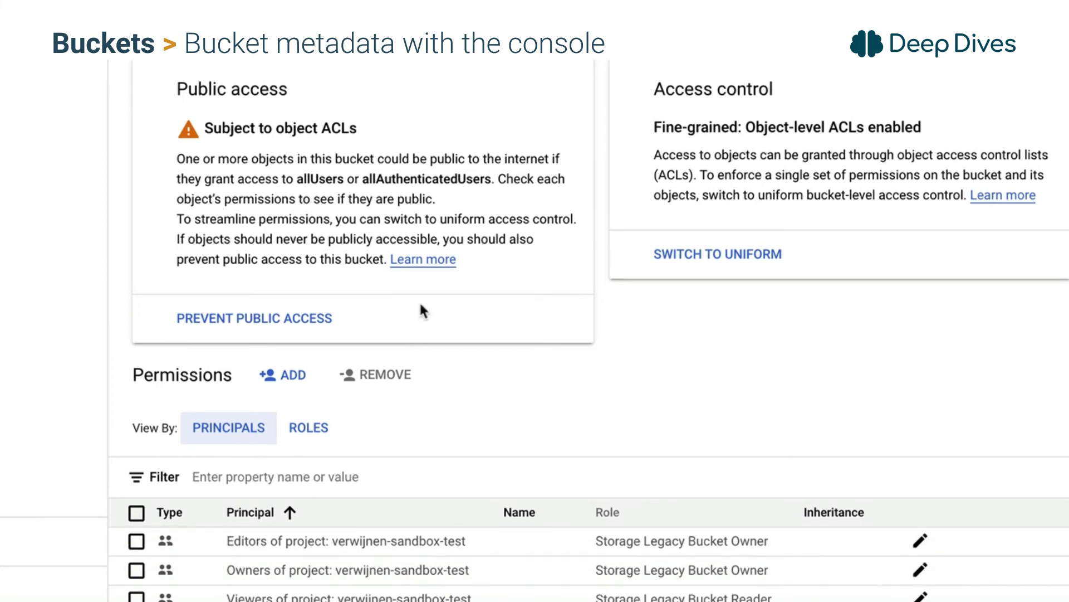
scroll(422, 311, up, 2)
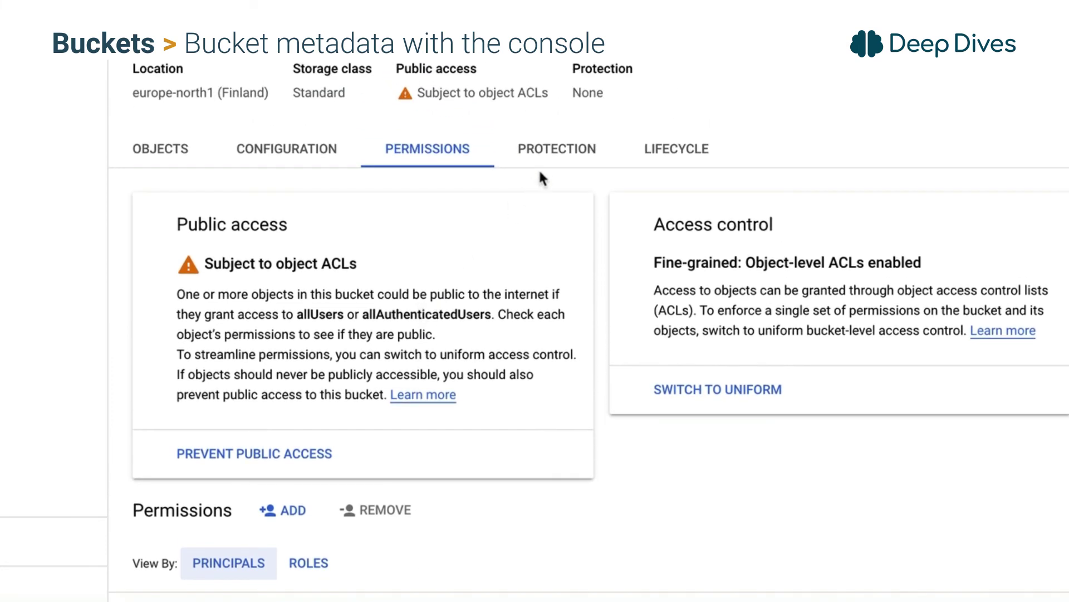
Review the bucket's protection settings for object versioning, retention policy and the default event-based hold.
click(568, 155)
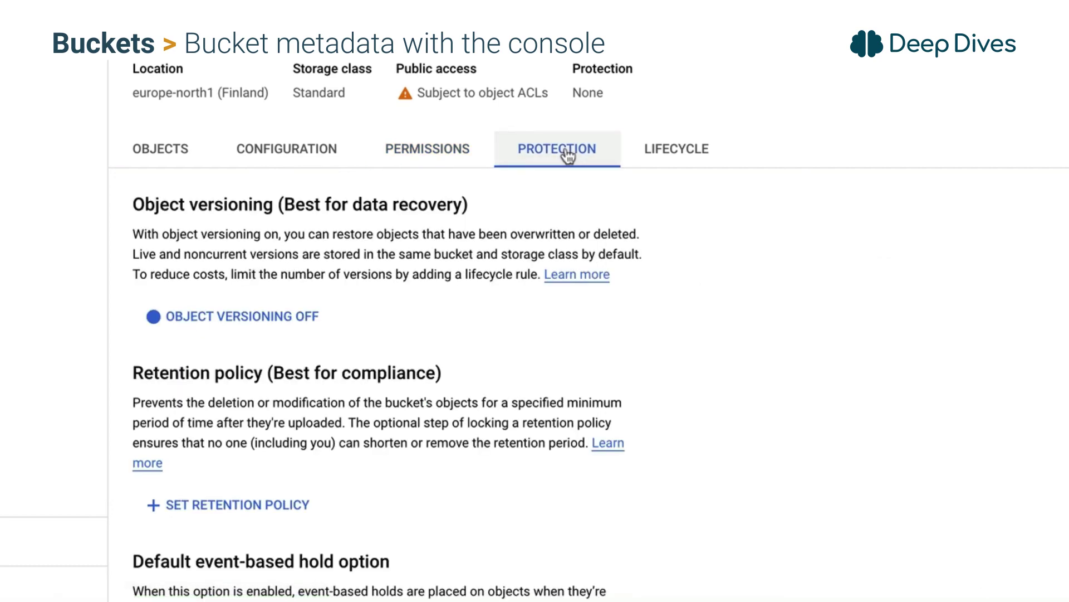
scroll(493, 441, down, 1)
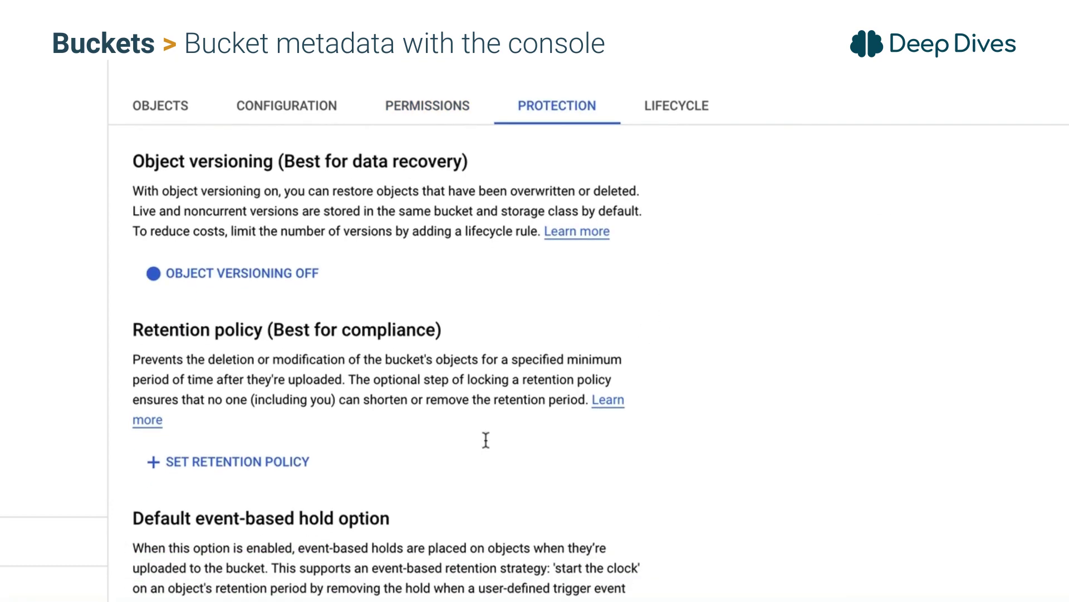
scroll(443, 412, down, 2)
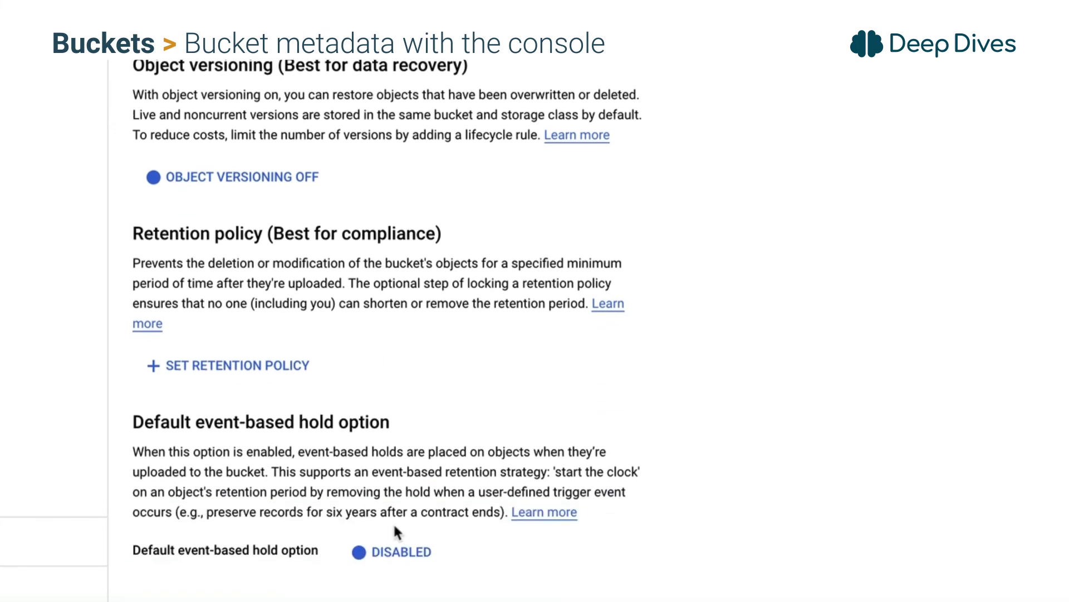
scroll(538, 450, up, 3)
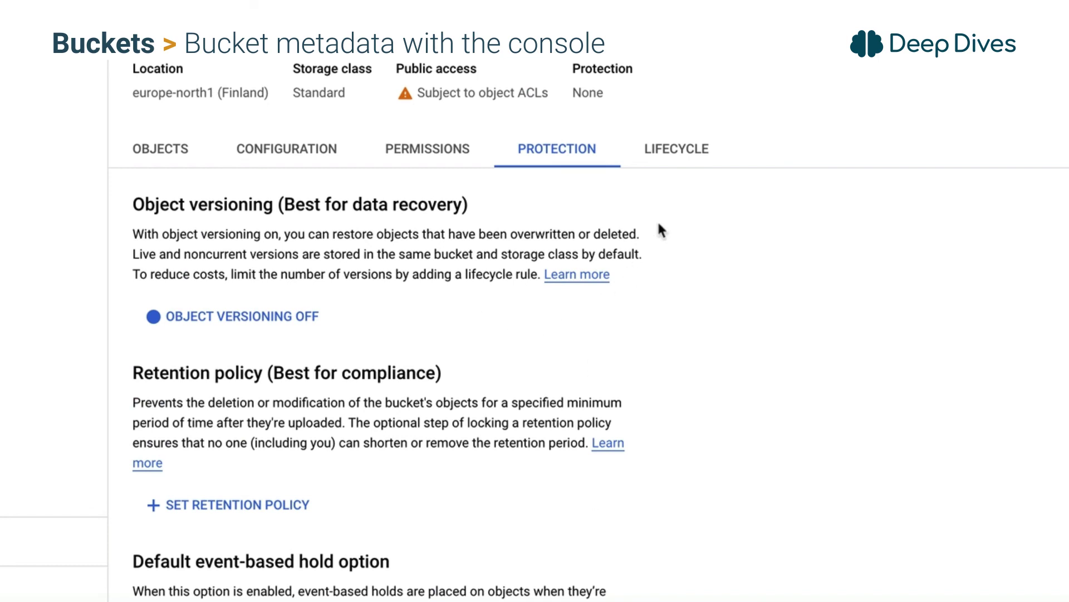
Check the bucket's lifecycle rules and return to its list of objects.
click(682, 153)
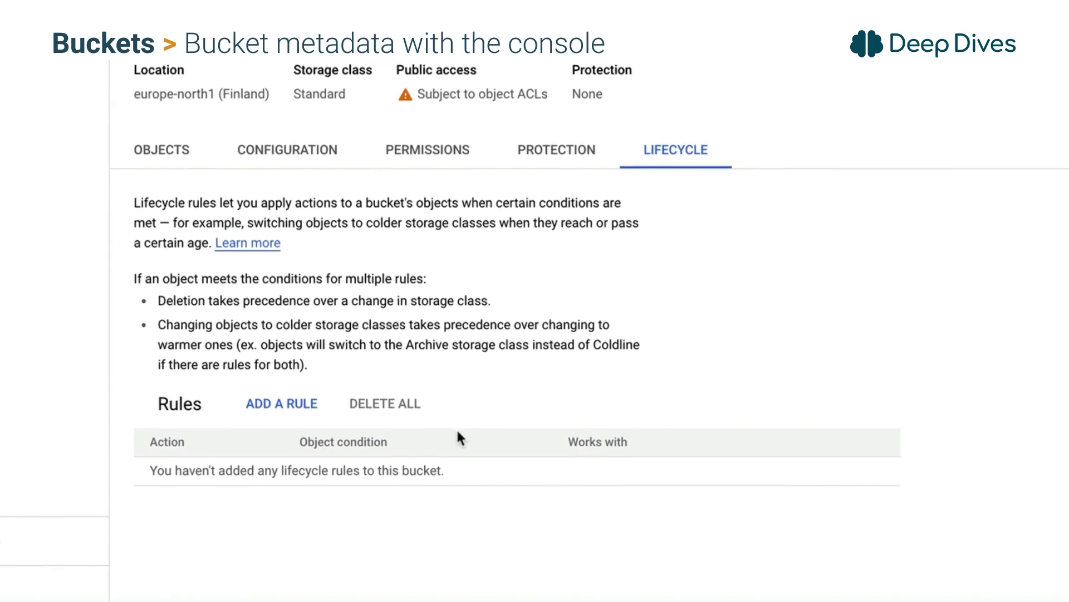
click(157, 151)
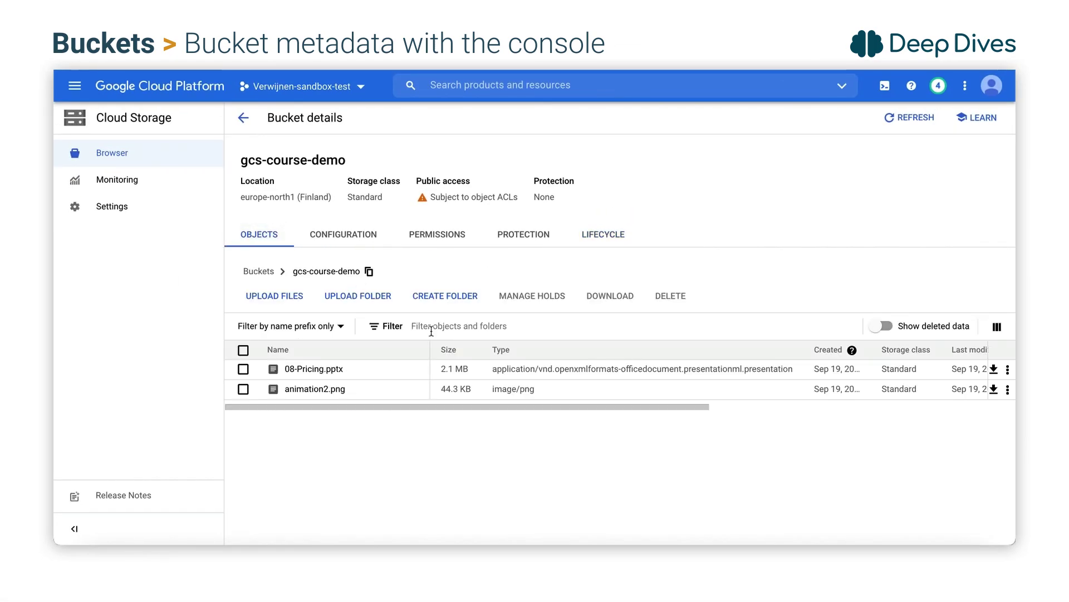